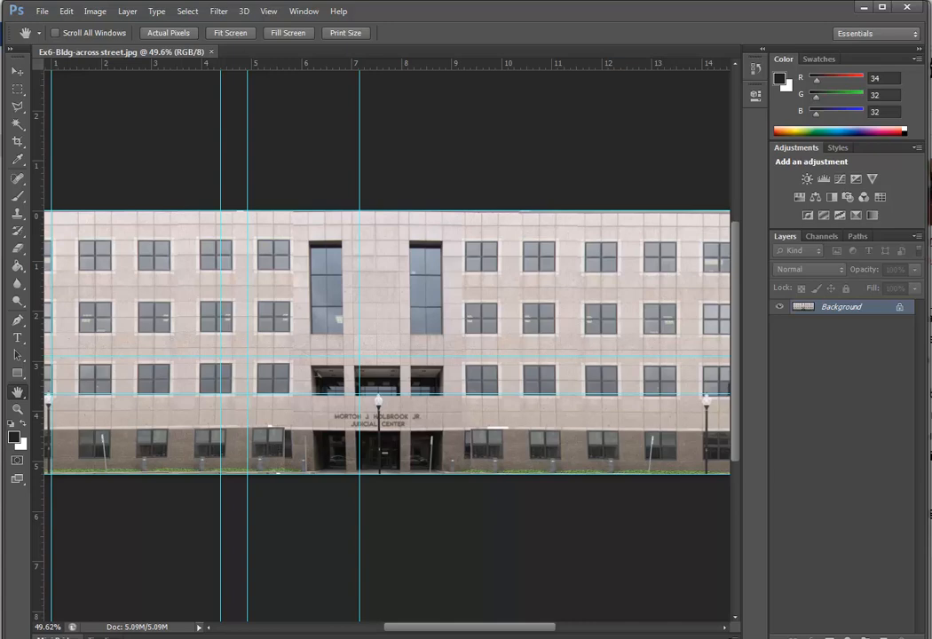
Turn off resampling for the Ex6-Bldg-across street.jpg image and enter a document height of 55 inches in Image Size.
click(95, 12)
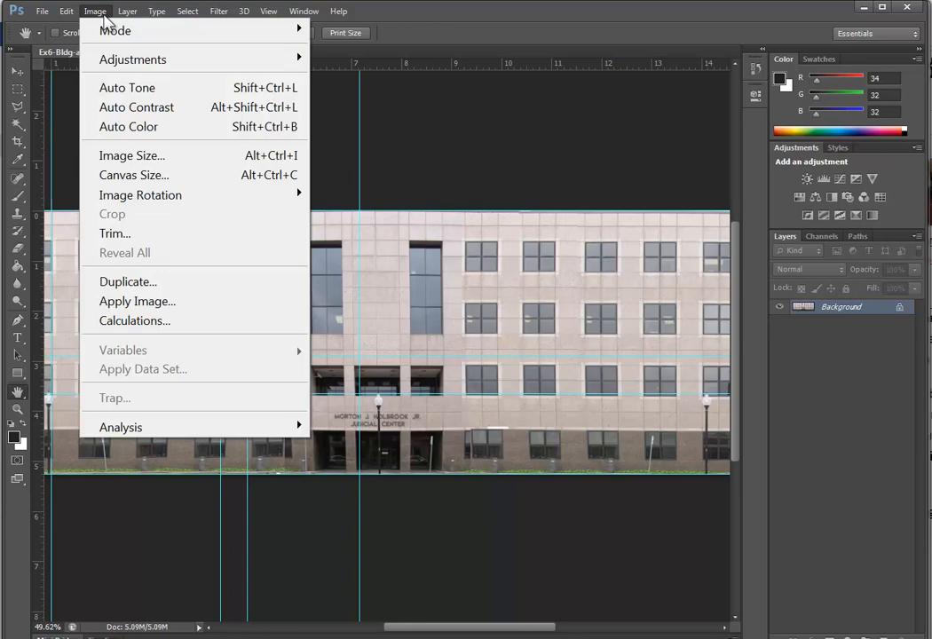
click(138, 163)
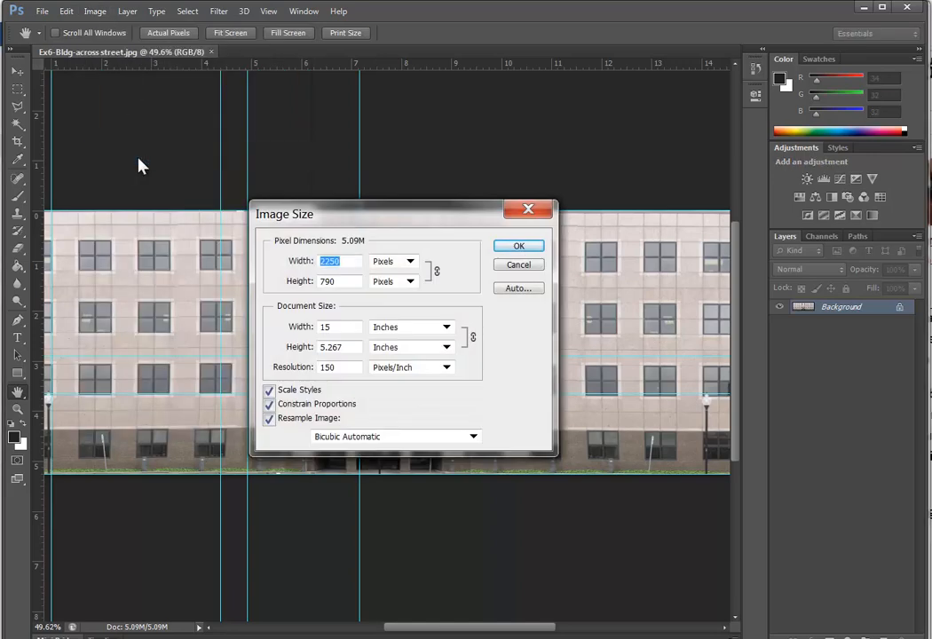
click(270, 421)
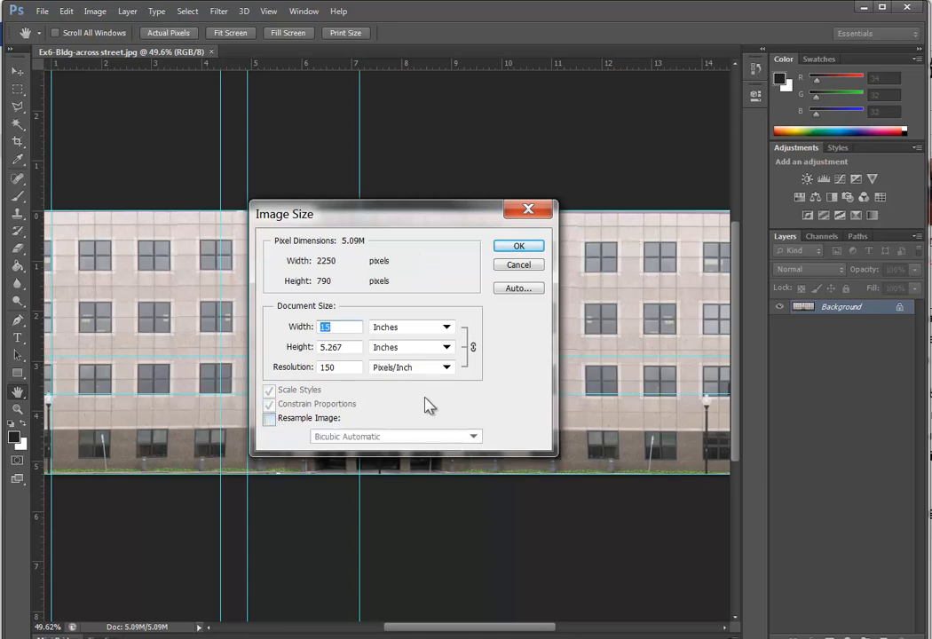
key(Tab)
text(55)
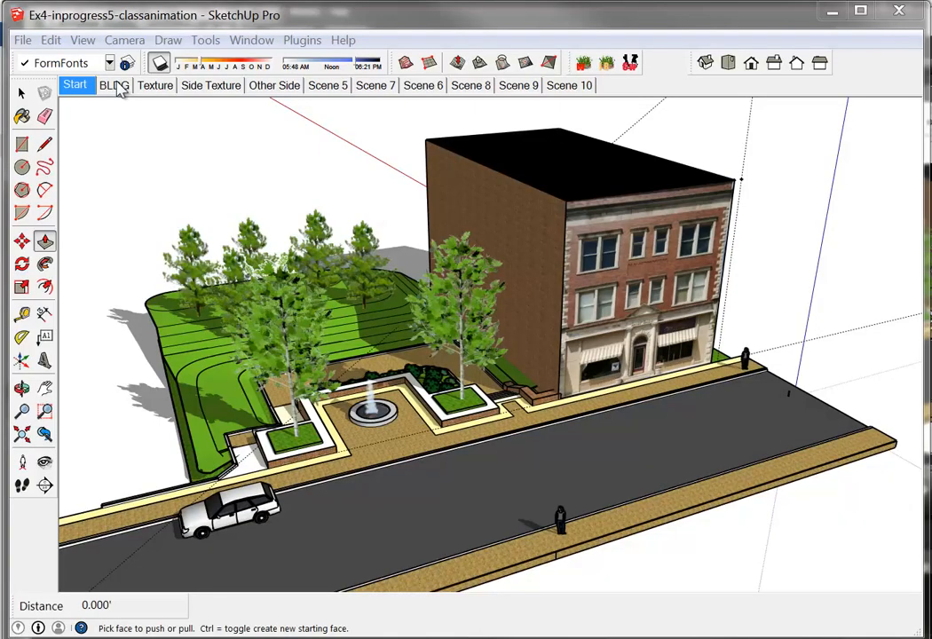
Switch to SketchUp, show the BLDG scene, and draw a 40' by 156' rectangle from the near sidewalk's outer end corner.
click(116, 85)
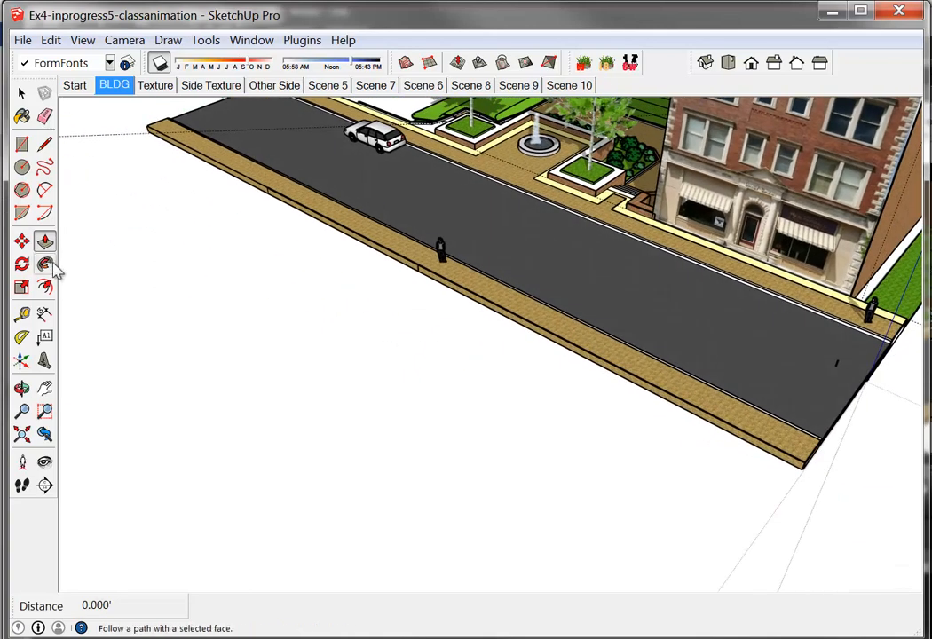
click(21, 145)
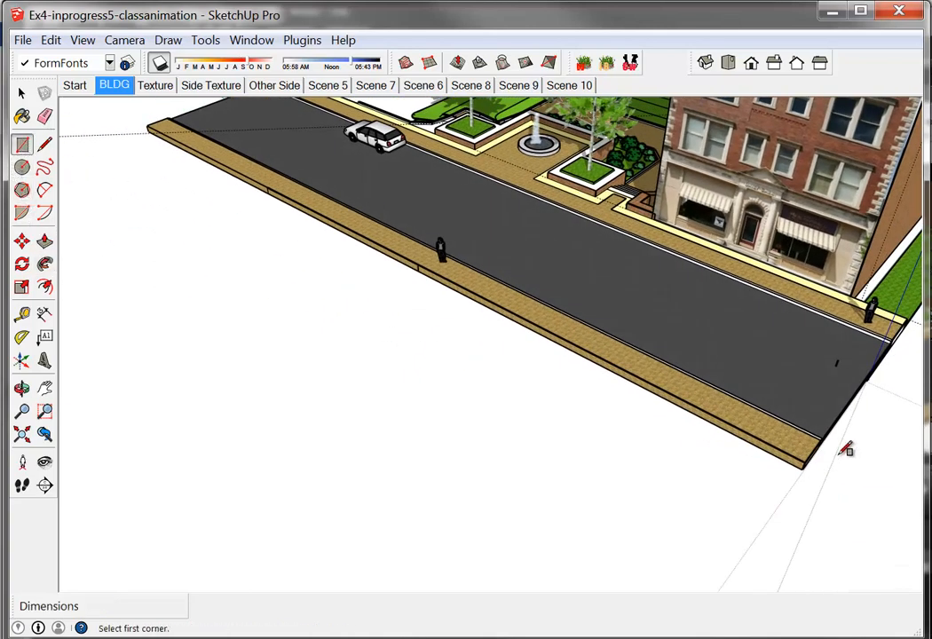
click(805, 460)
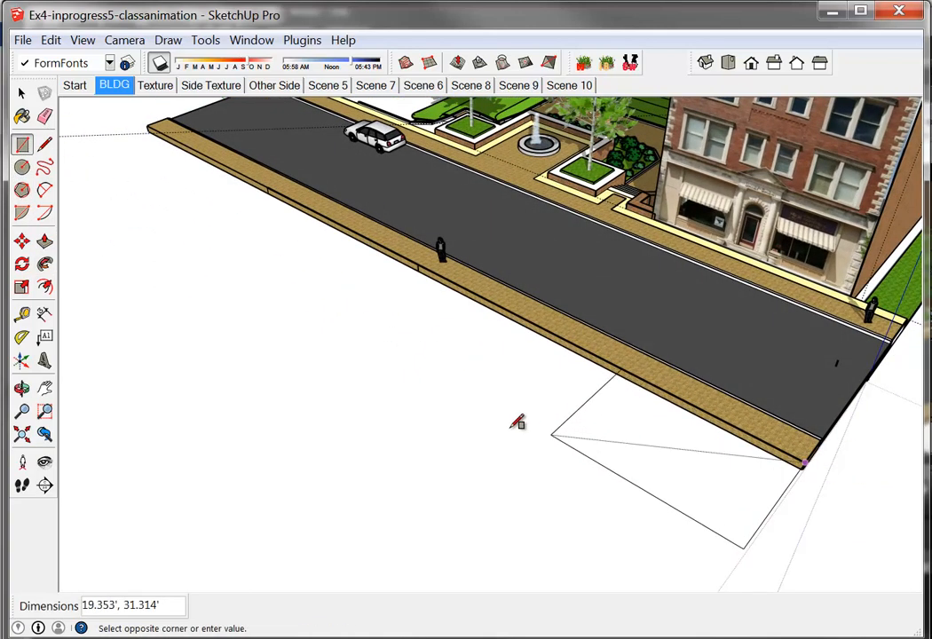
text(40',)
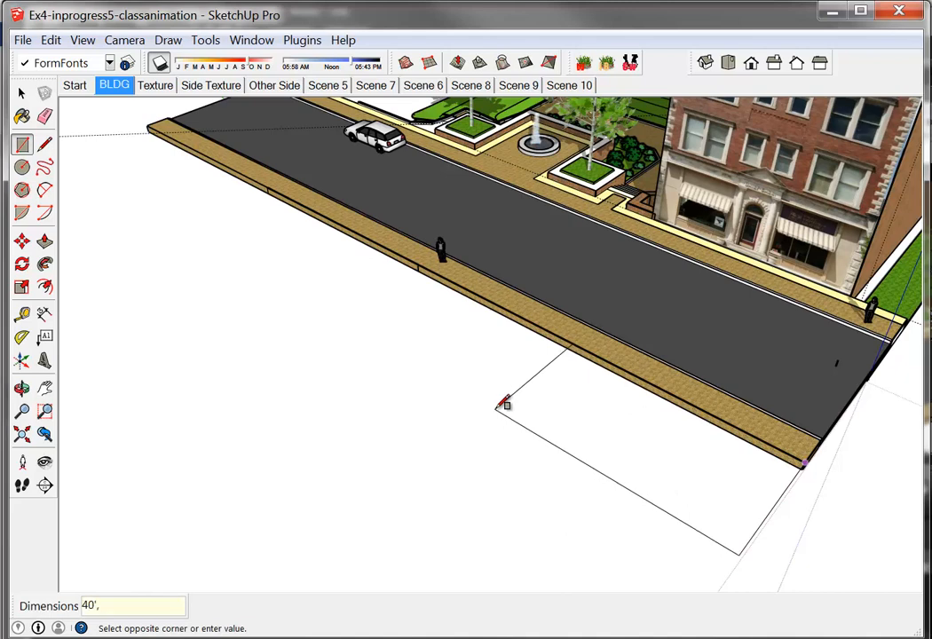
text(156')
key(Return)
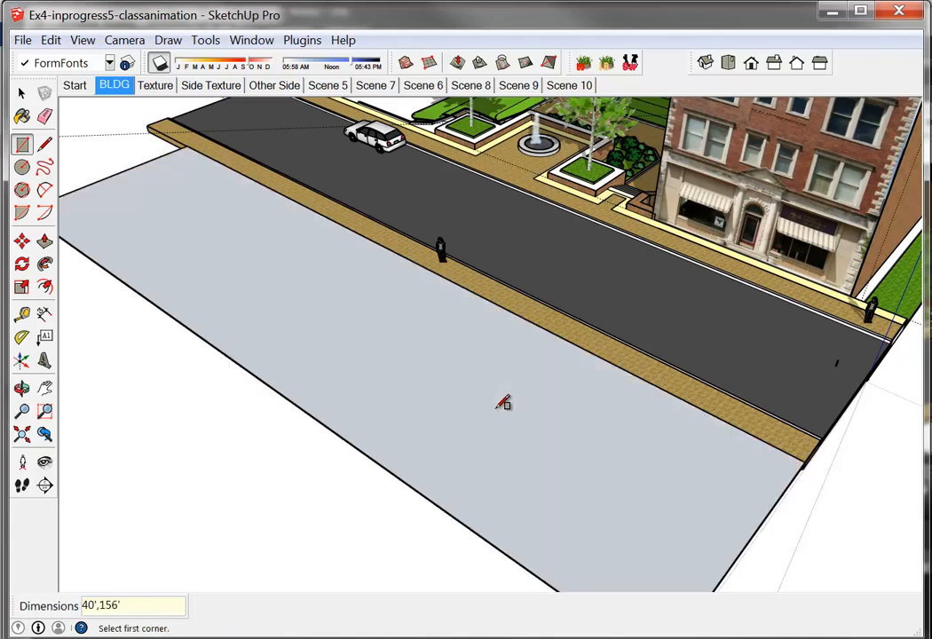
Push/Pull the new rectangle up 55' to form the building mass across the street.
click(44, 240)
drag(598, 462, 569, 362)
text(55)
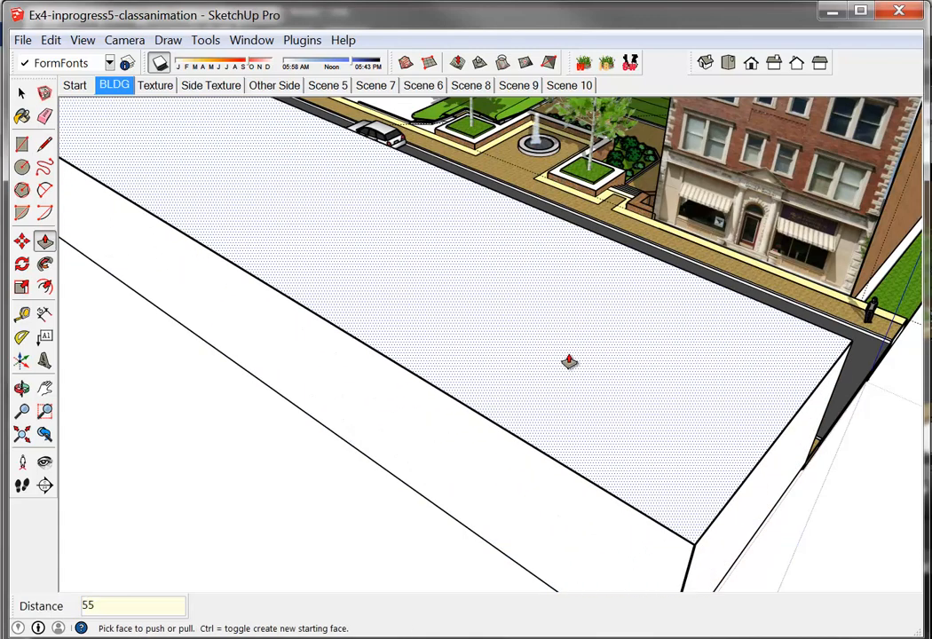
text(.000')
key(Return)
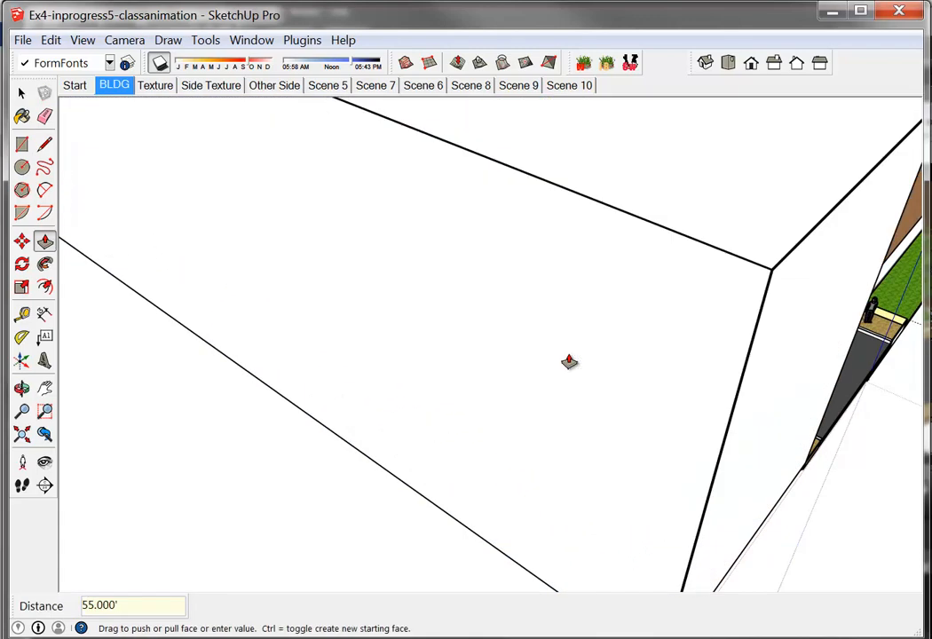
From the Texture scene, start a new material with Ex6-Bldg-across street from the Ex6-Materials folder as its texture image.
click(162, 89)
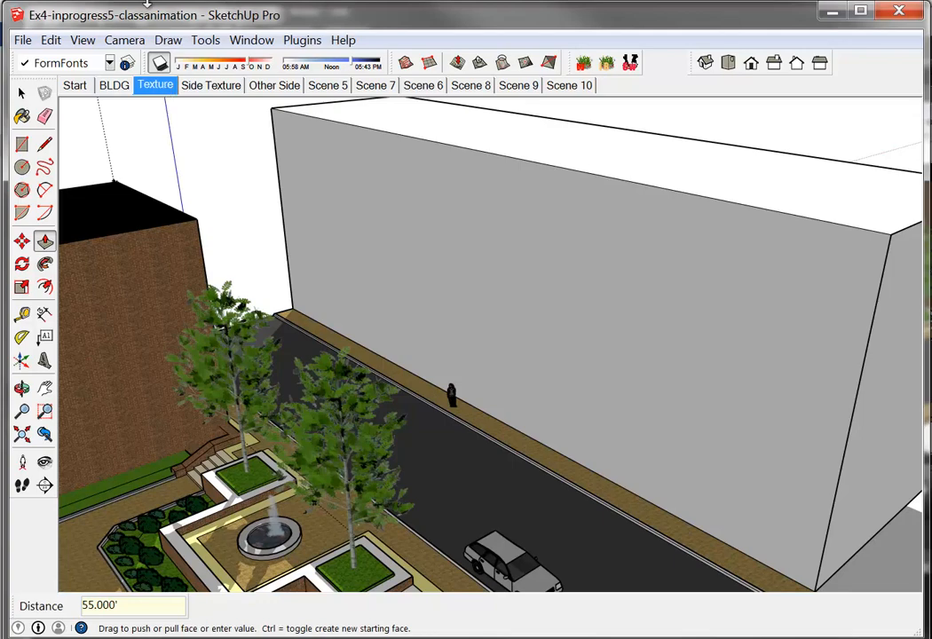
click(251, 41)
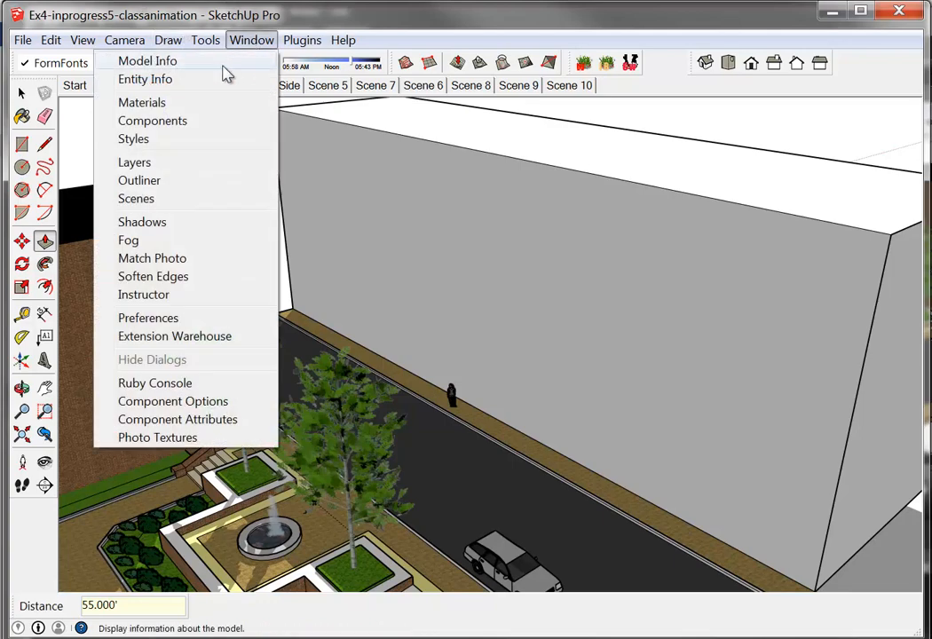
click(151, 89)
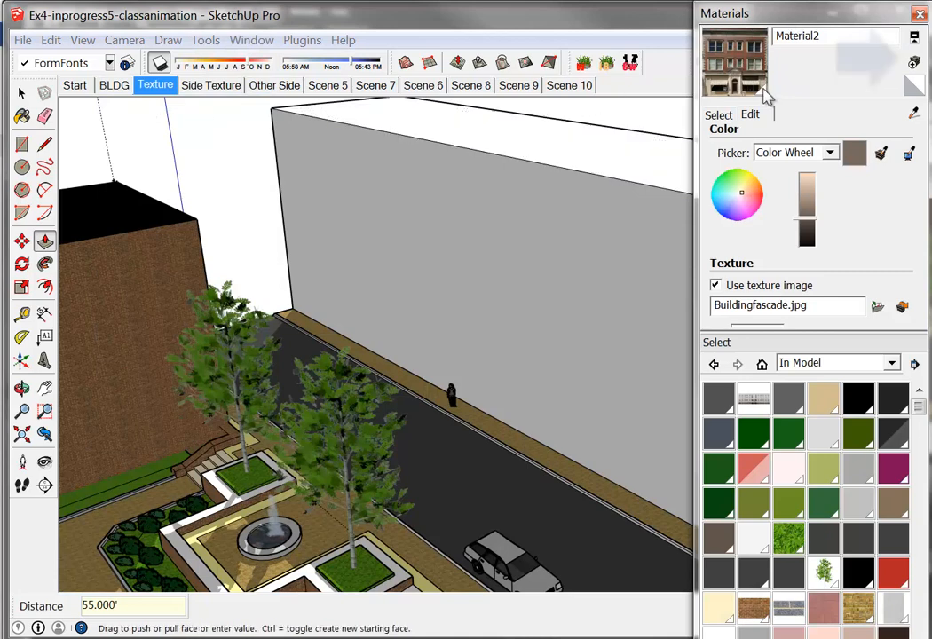
click(913, 64)
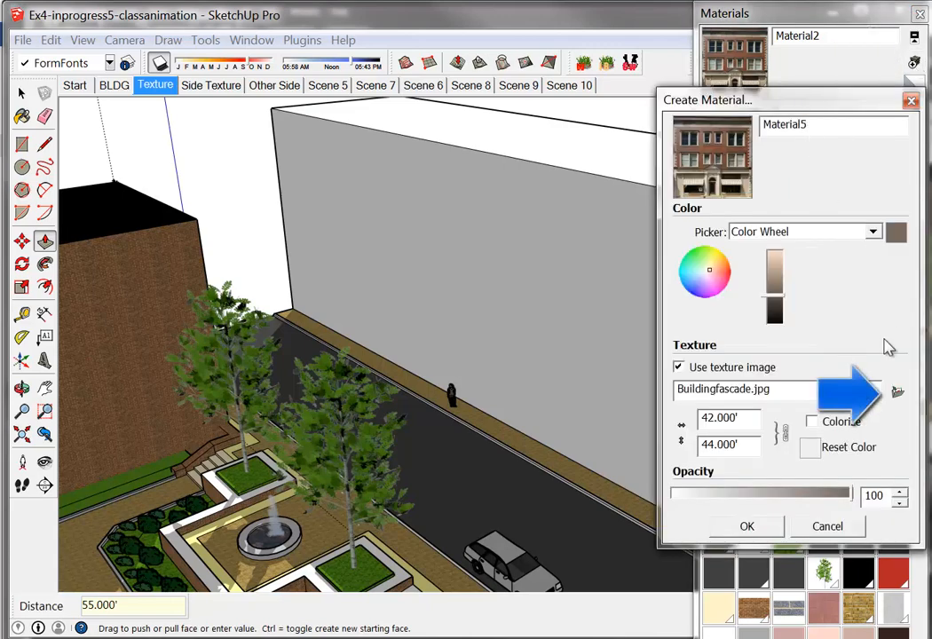
click(898, 394)
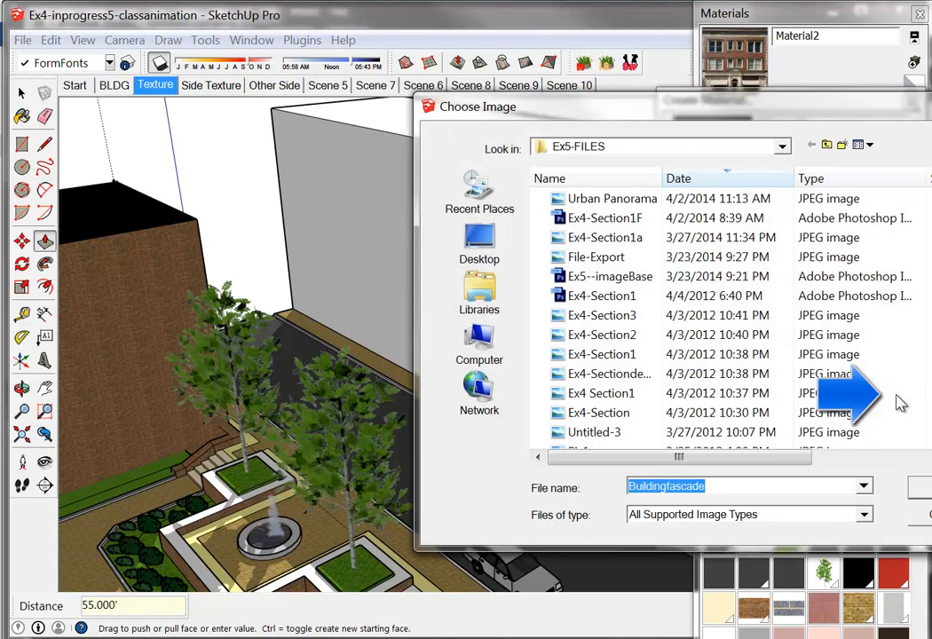
drag(801, 114, 549, 129)
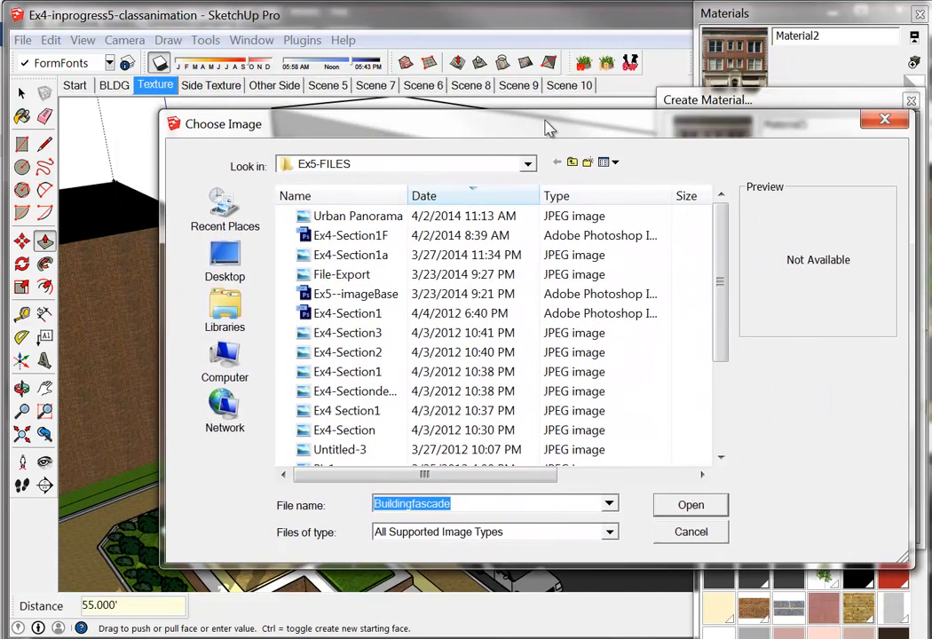
click(570, 163)
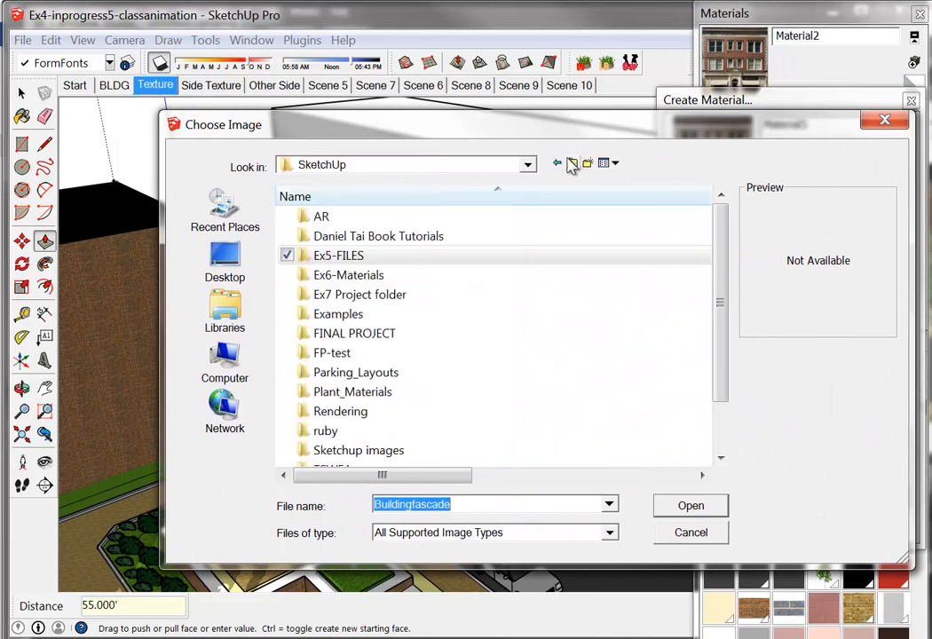
double_click(351, 277)
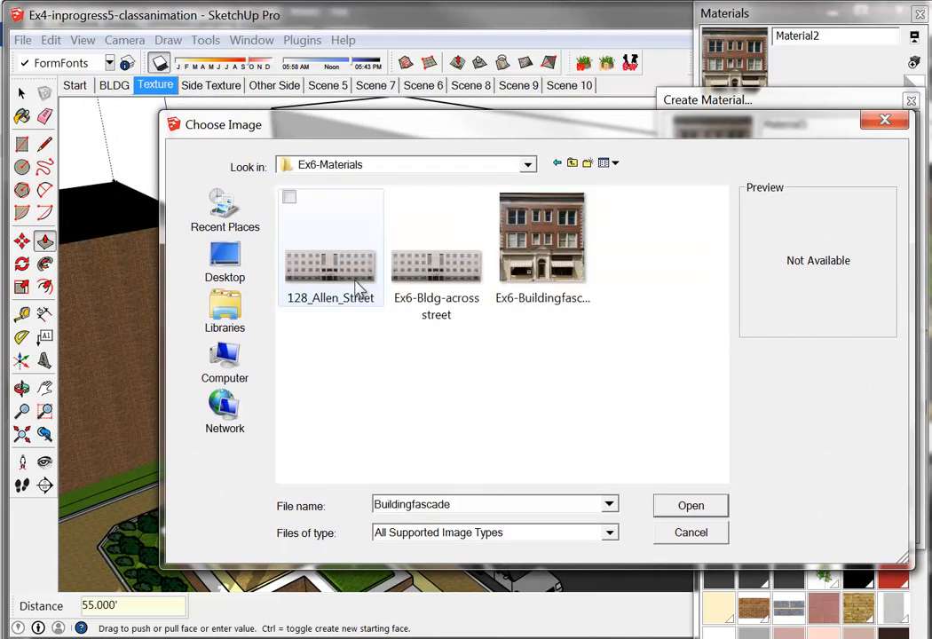
click(423, 271)
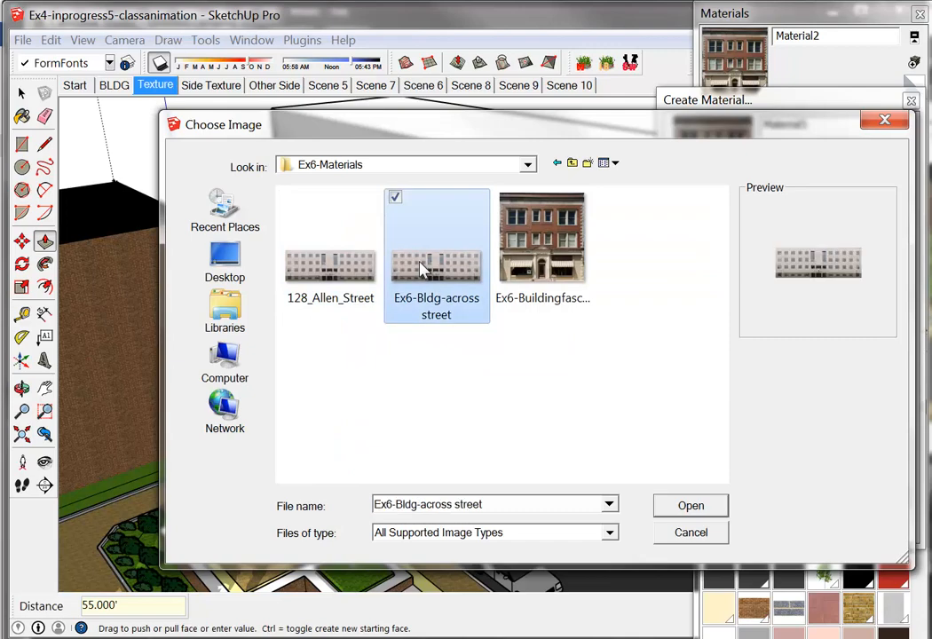
click(683, 513)
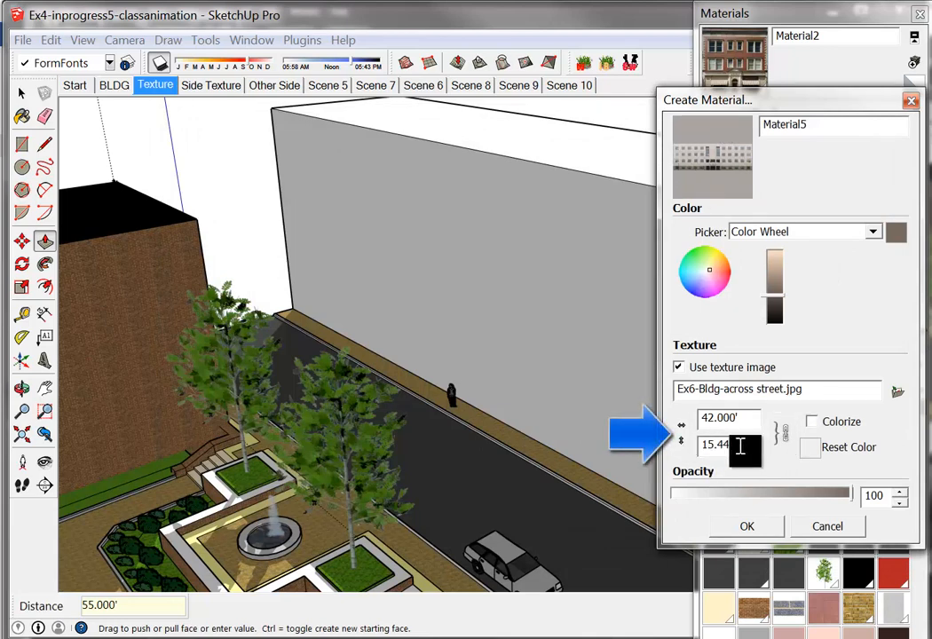
Set the new material's texture height to 55'.
drag(740, 446, 661, 454)
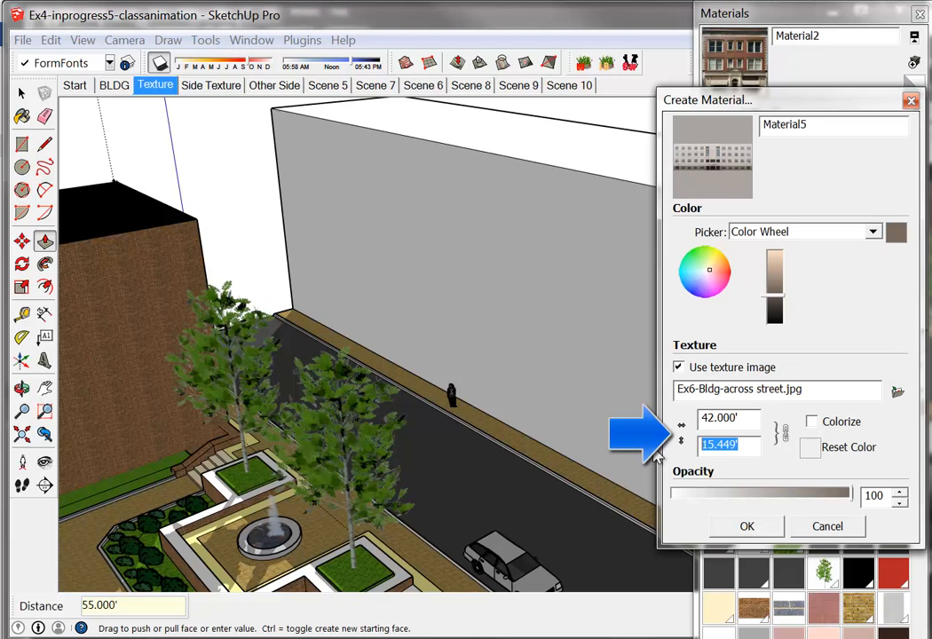
text(55)
key(Tab)
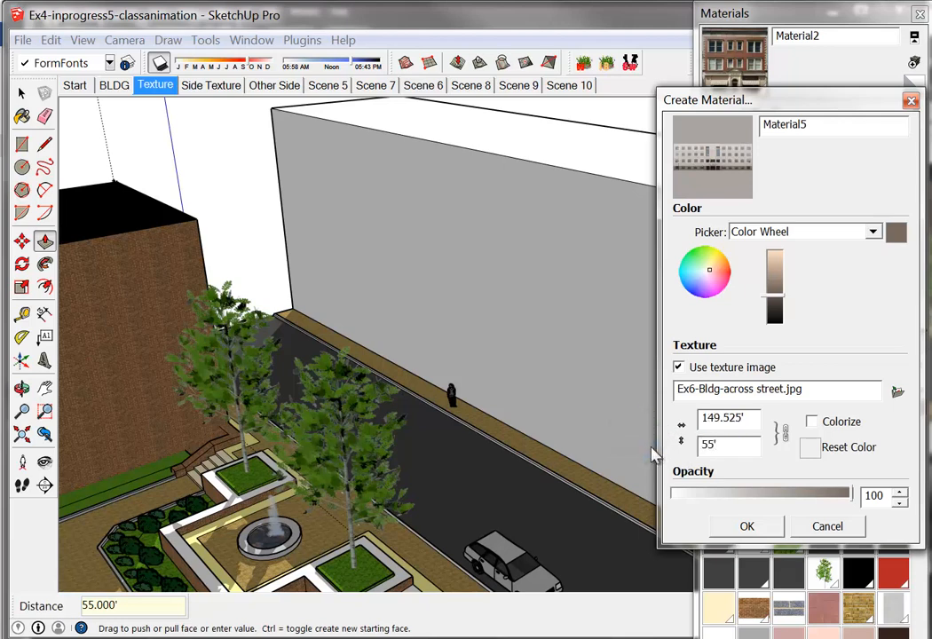
Unlock the texture's aspect ratio, set its width to 156', relock the ratio and create the material.
click(786, 441)
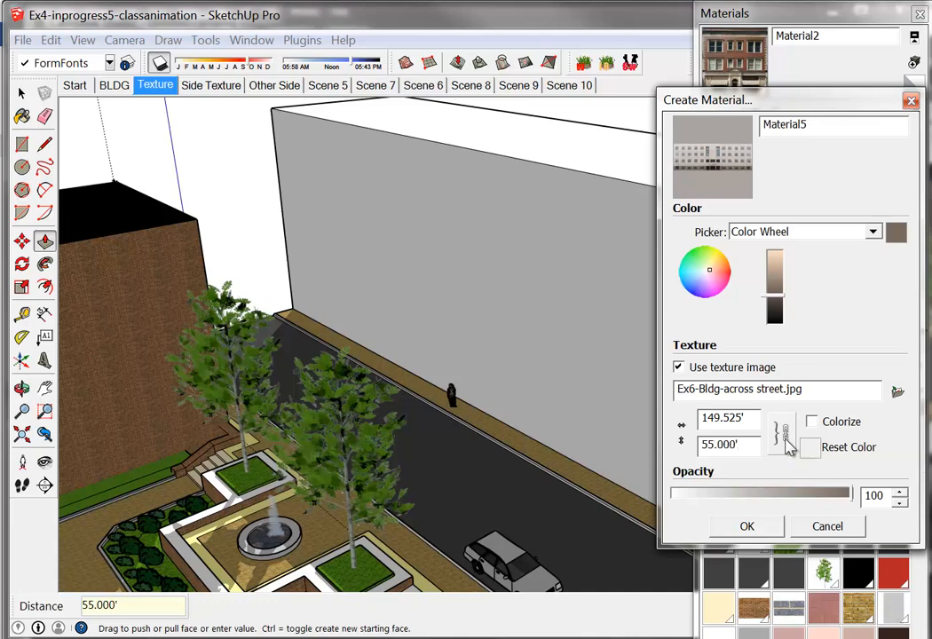
drag(762, 423, 703, 426)
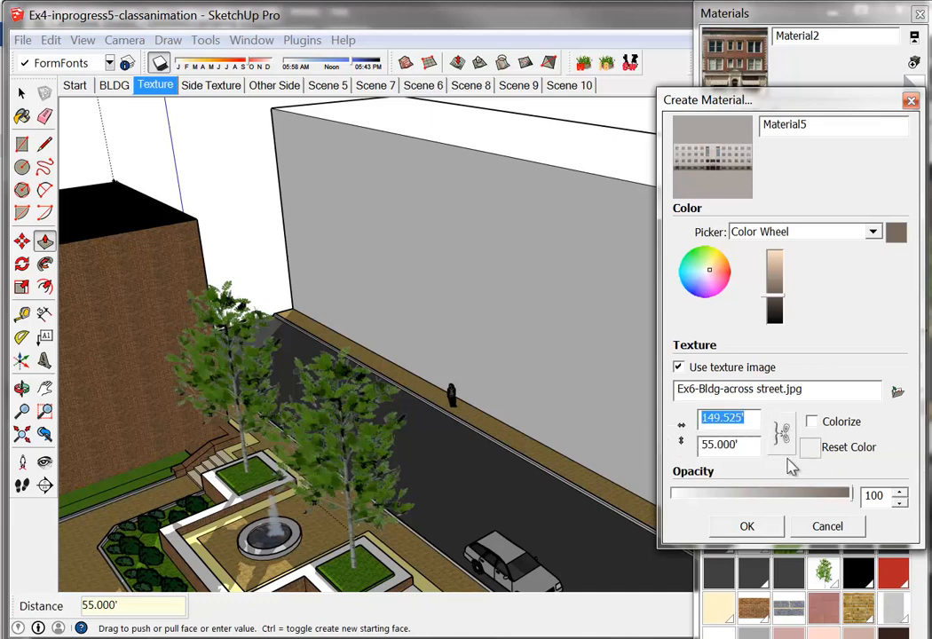
text(156)
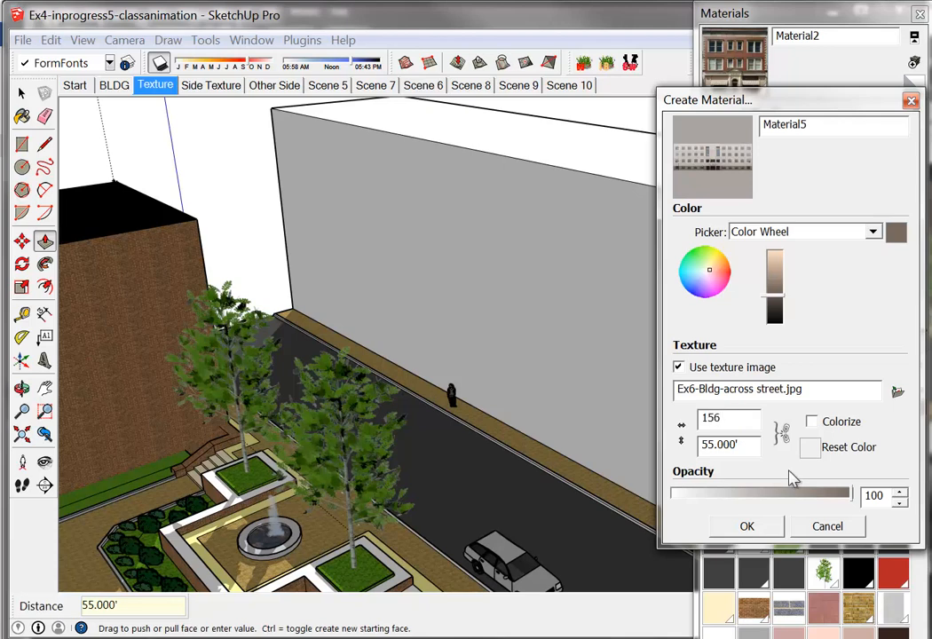
text(')
key(Tab)
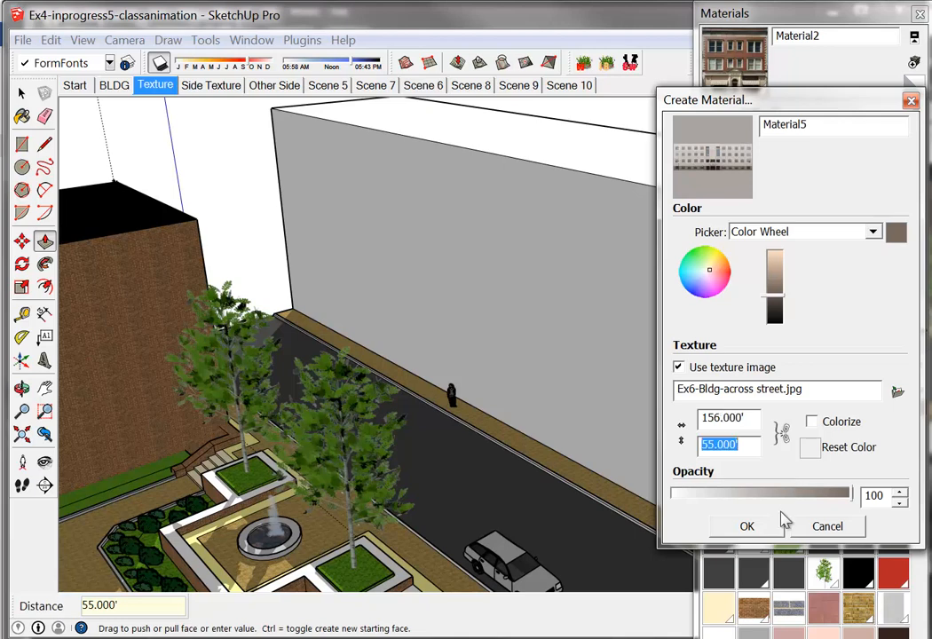
click(783, 433)
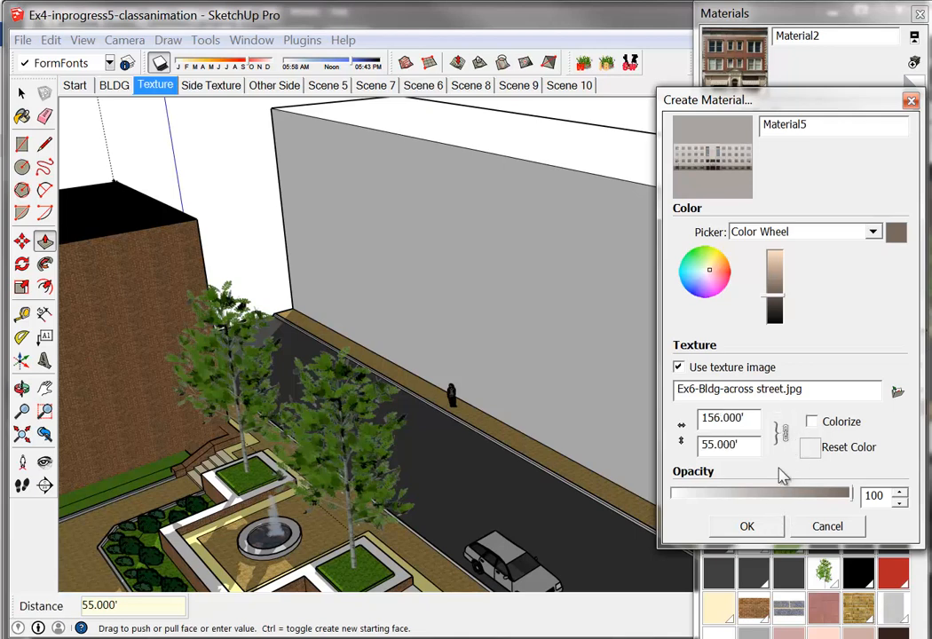
click(747, 526)
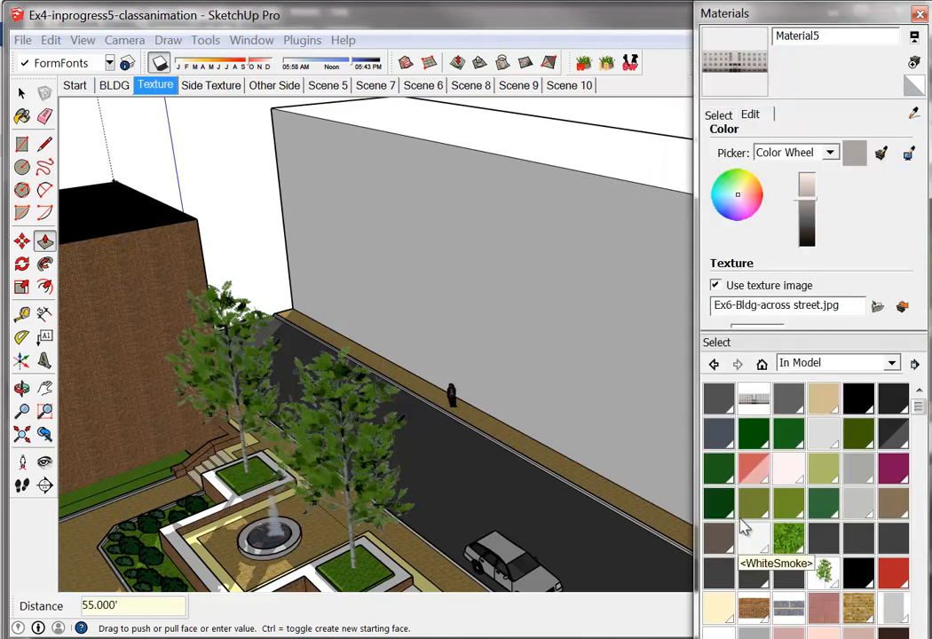
Paint the new building's street-facing wall with the building photo material and close the Materials window.
click(568, 371)
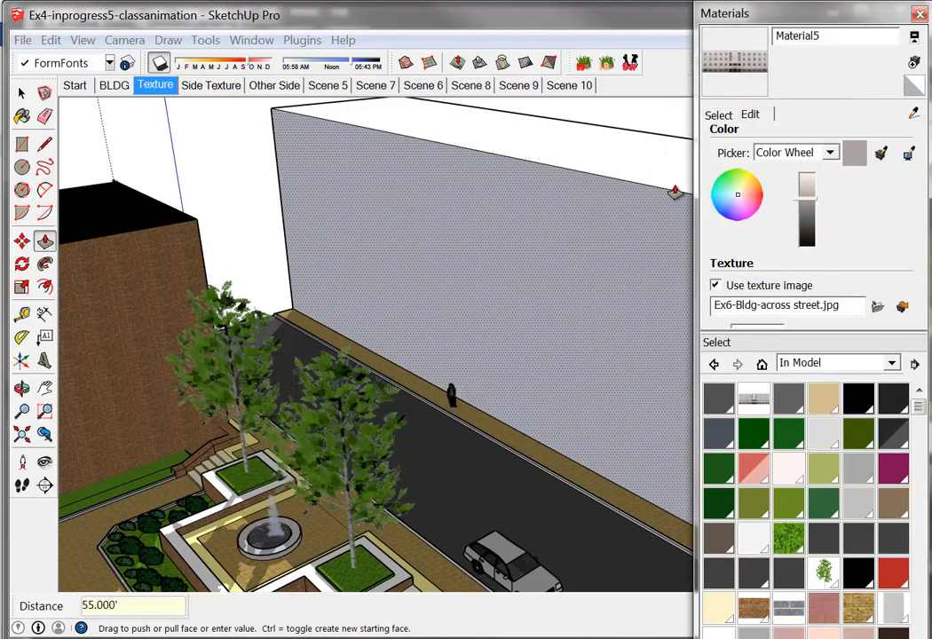
click(745, 62)
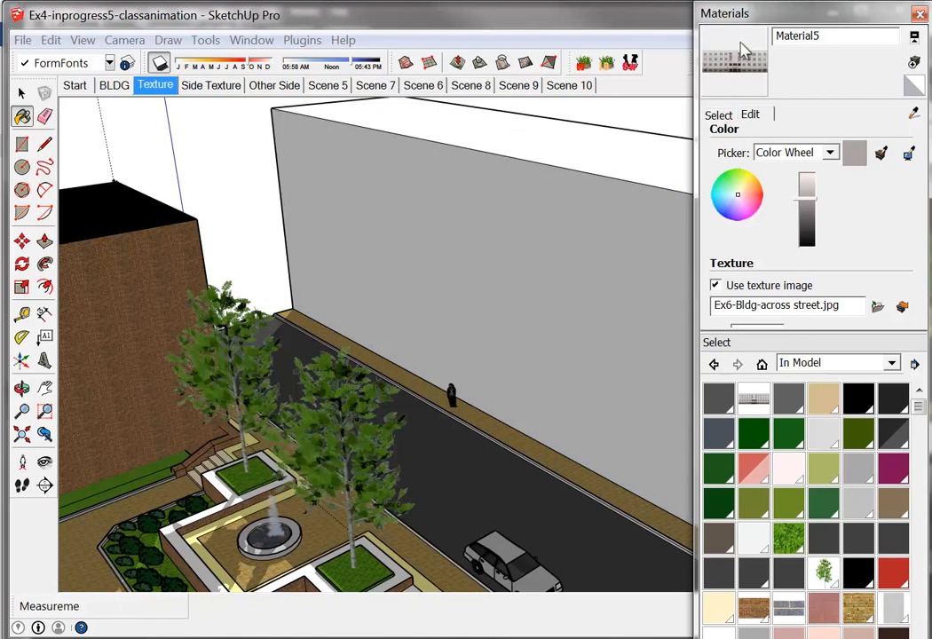
click(522, 239)
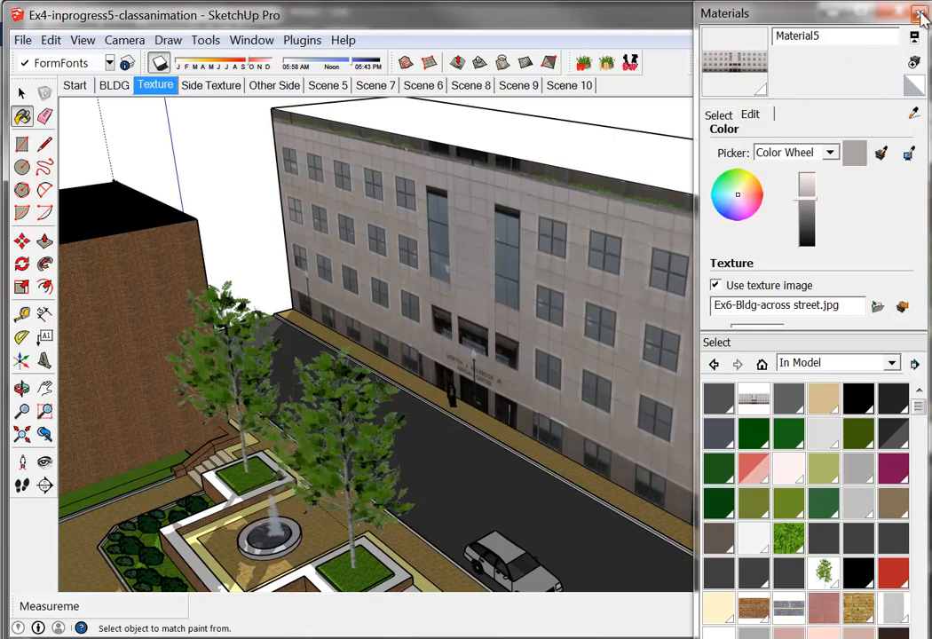
click(919, 16)
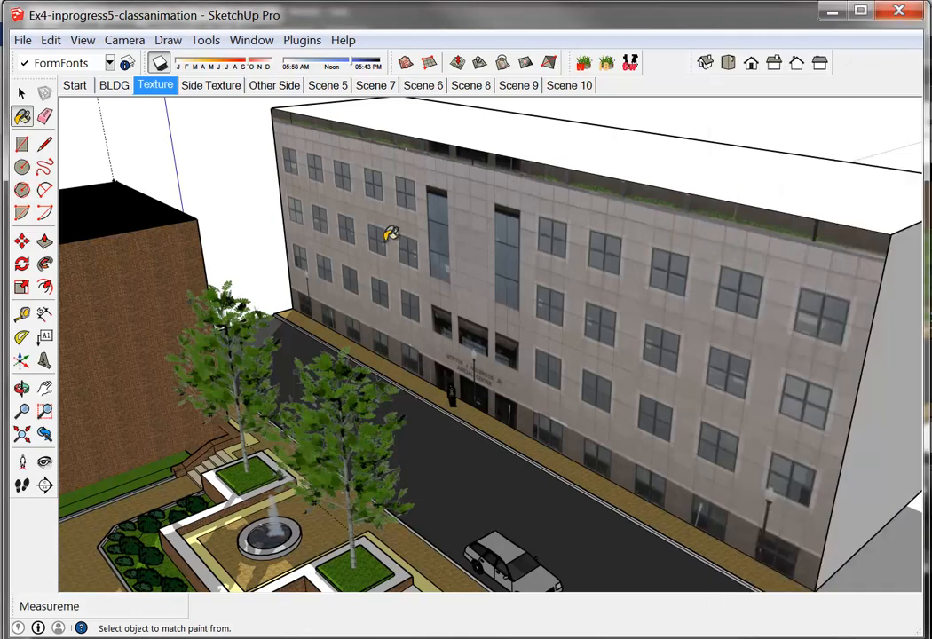
Reposition the photo texture on the street-facing wall so the facade's roof edge meets the wall's top edge and the planted strip is cropped out.
click(22, 94)
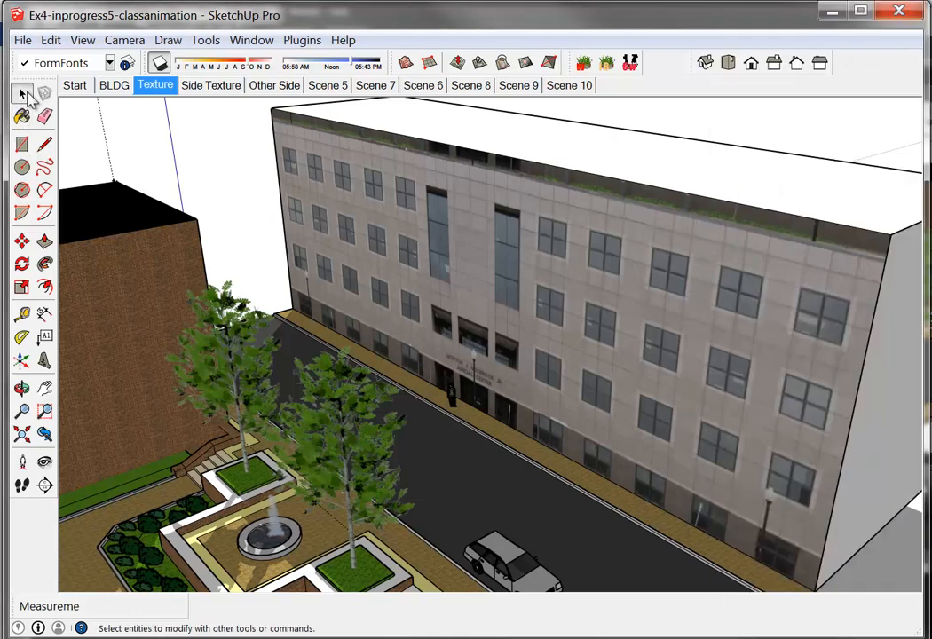
click(597, 309)
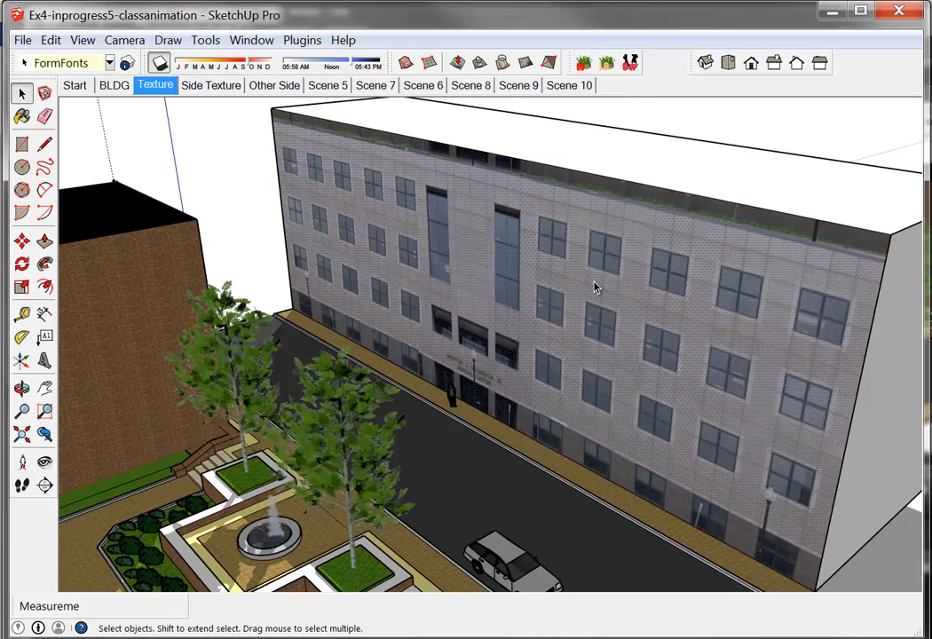
right_click(597, 287)
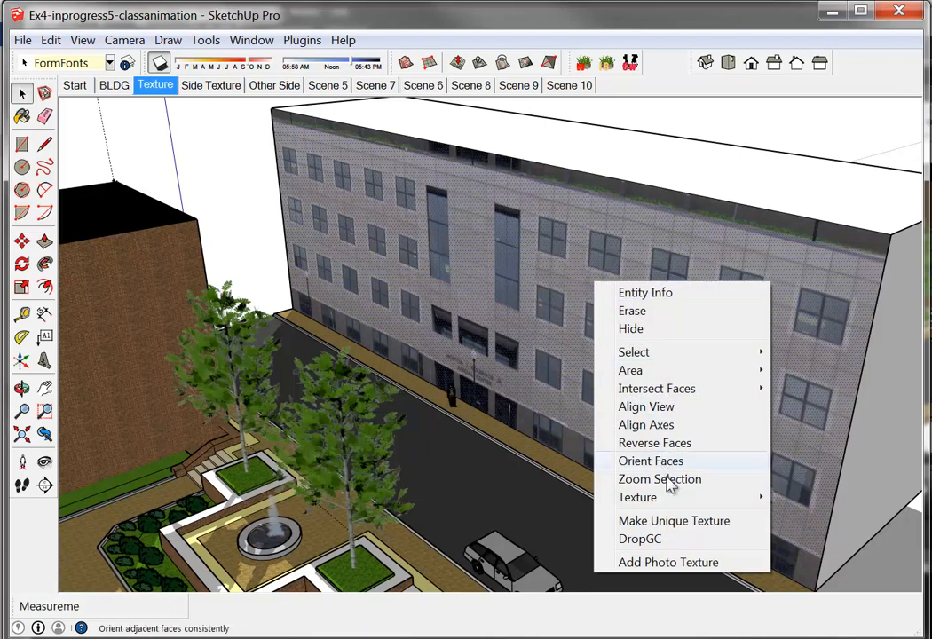
mouse_move(674, 501)
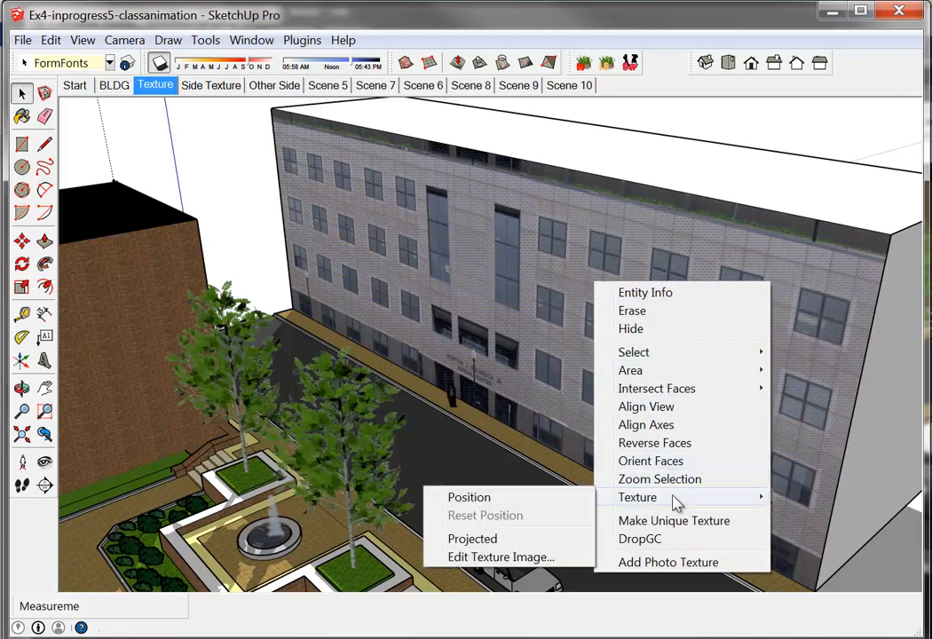
click(518, 501)
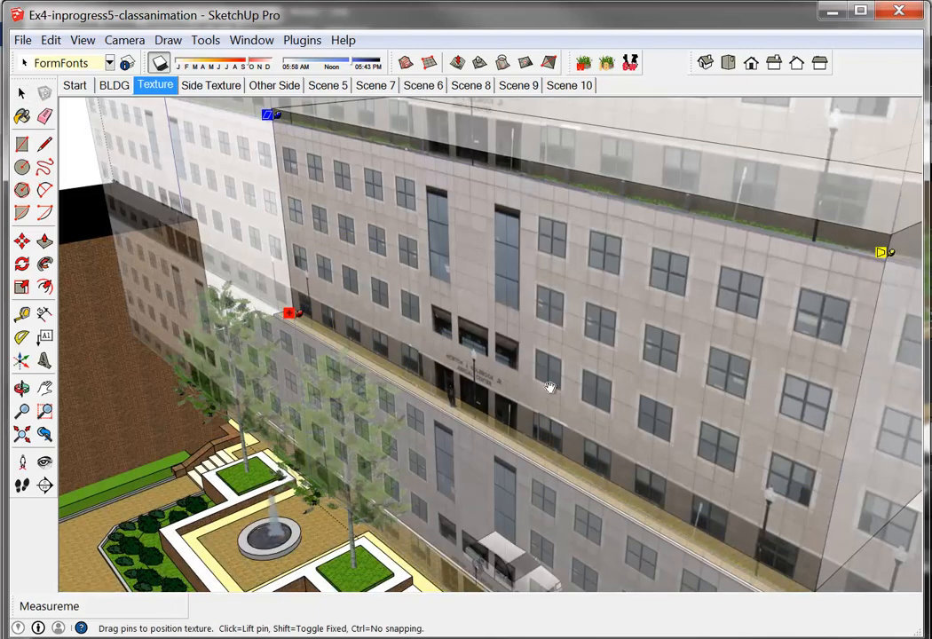
mouse_move(548, 368)
mouse_down()
mouse_move(495, 338)
mouse_move(562, 391)
mouse_move(477, 337)
mouse_move(562, 380)
mouse_up()
drag(568, 379, 507, 339)
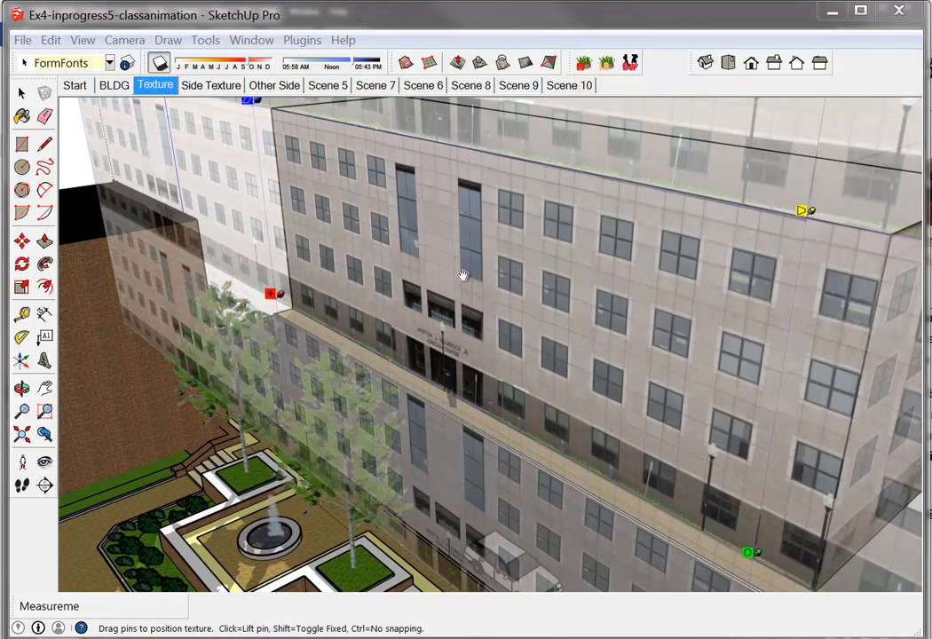
drag(499, 285, 537, 297)
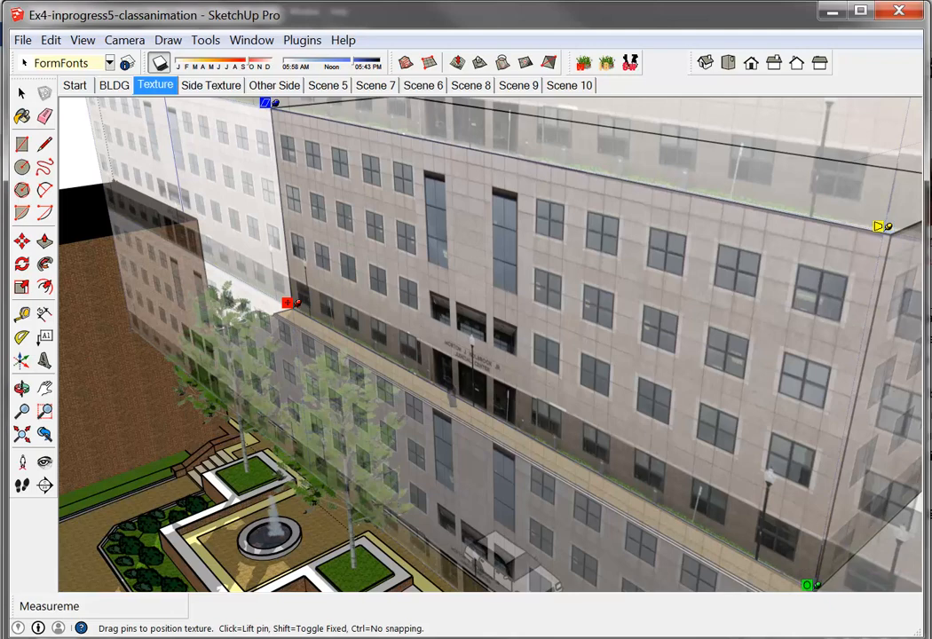
click(706, 131)
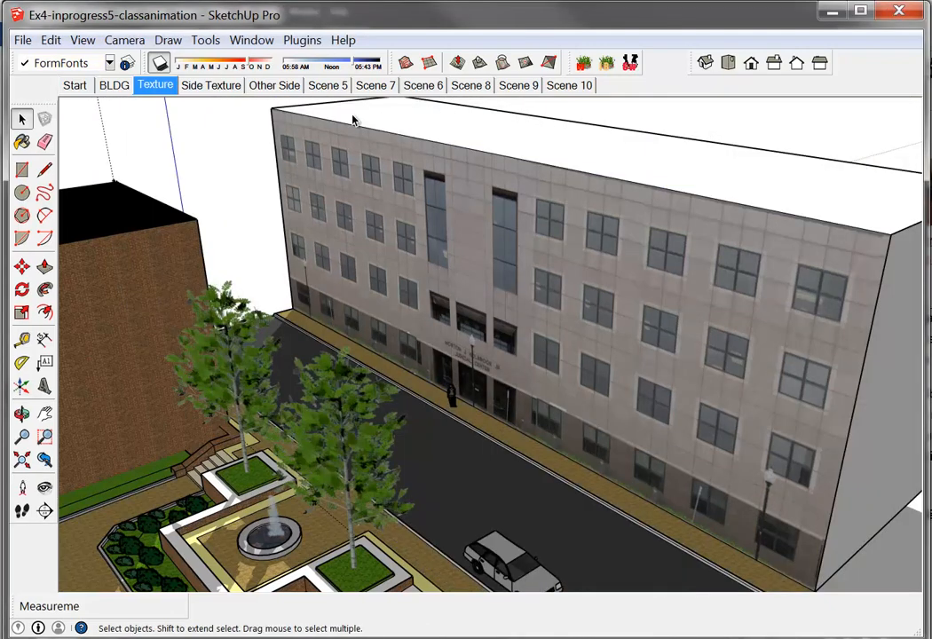
From the Side Texture scene, paint the building's blank end wall with the Ex6-Bldg-across street photo material and close the Materials window.
click(204, 90)
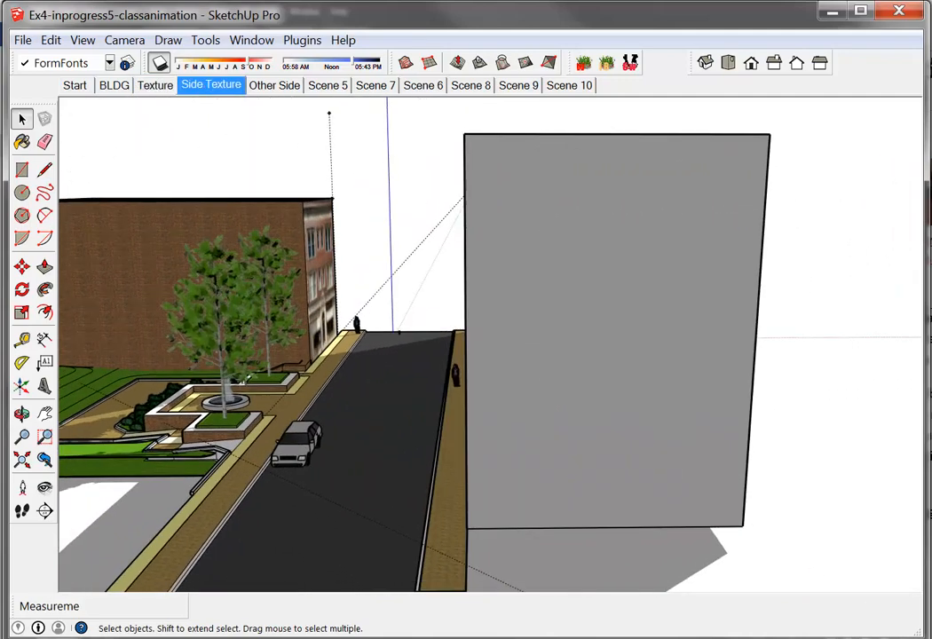
click(255, 40)
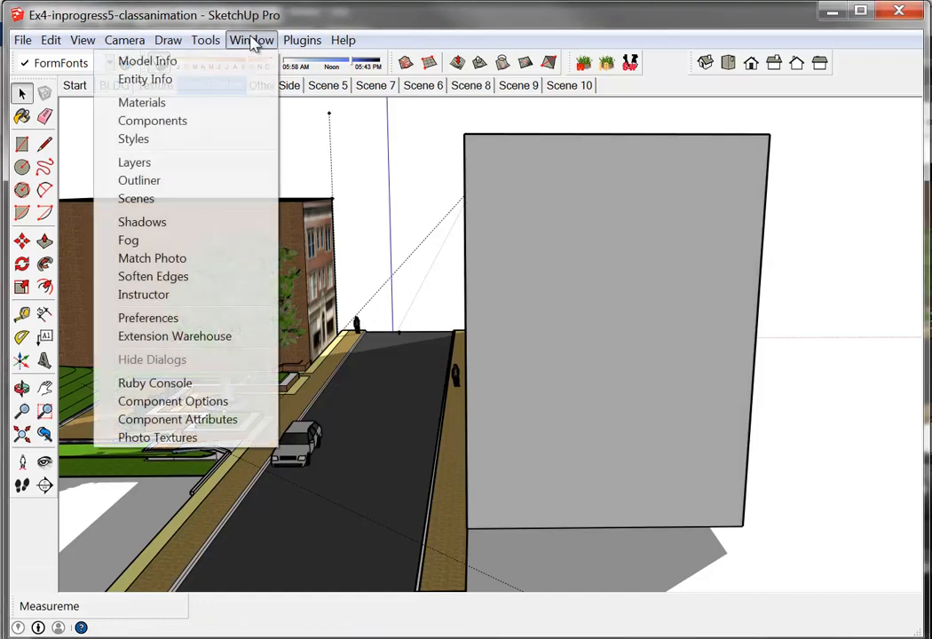
click(124, 103)
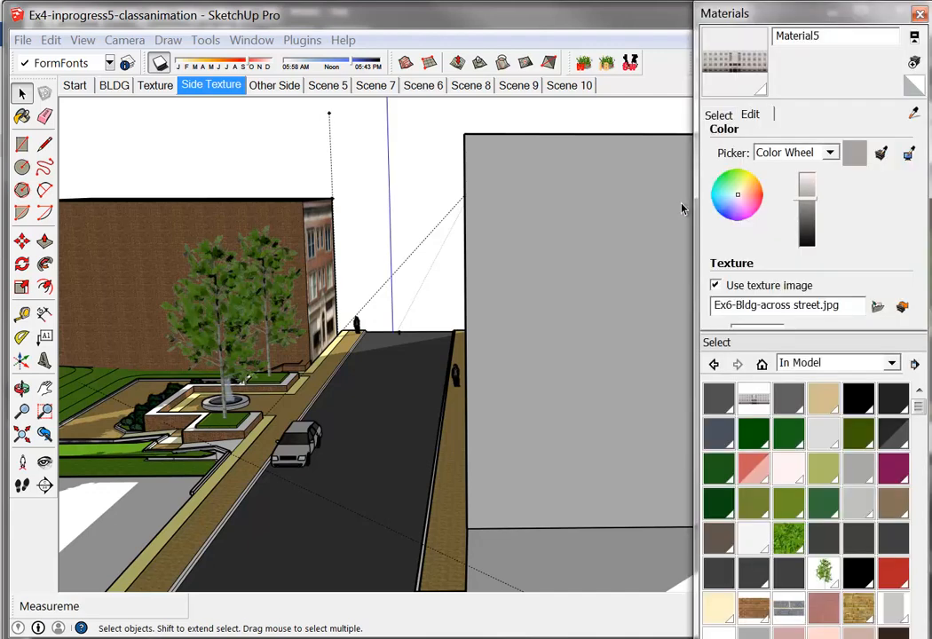
click(587, 247)
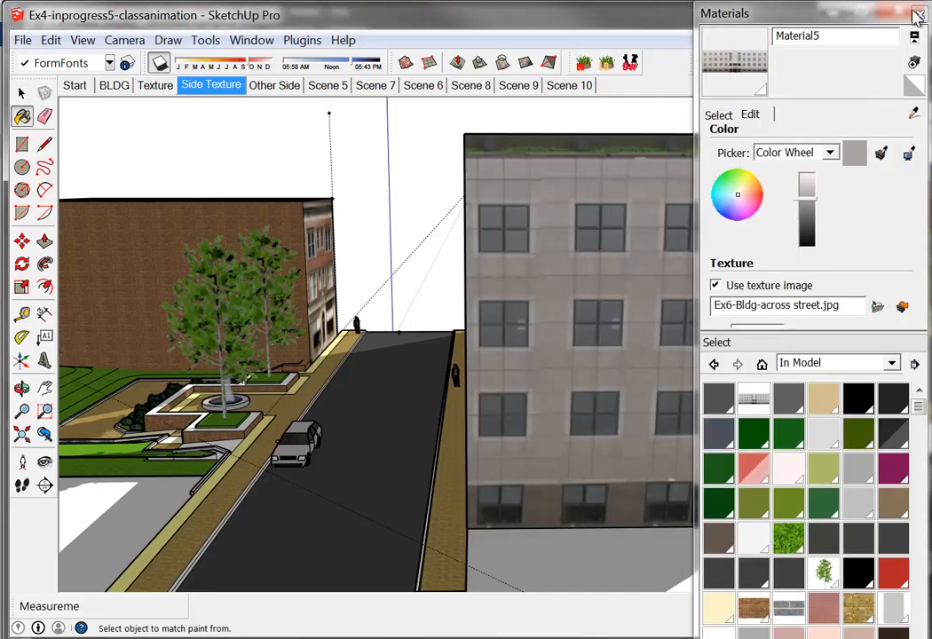
click(753, 14)
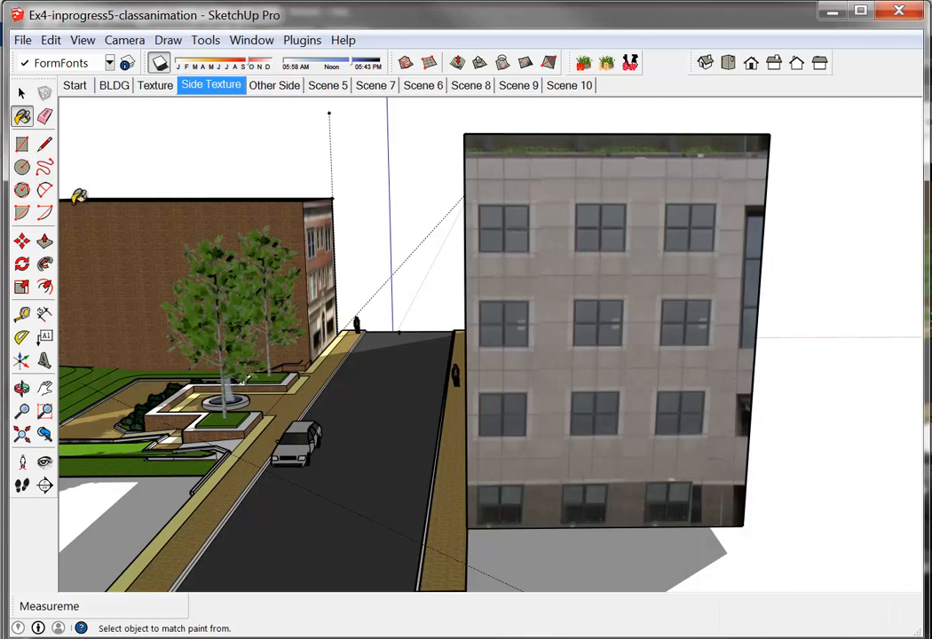
Reposition the photo texture on the end wall so three window columns fit within it and the planted roof strip is cropped out.
click(21, 93)
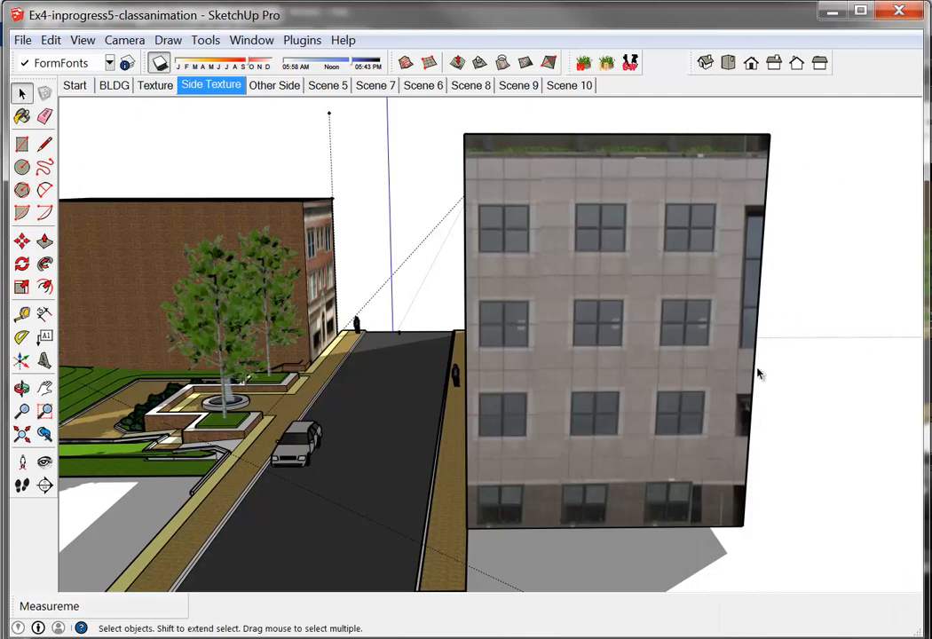
right_click(615, 293)
mouse_move(683, 510)
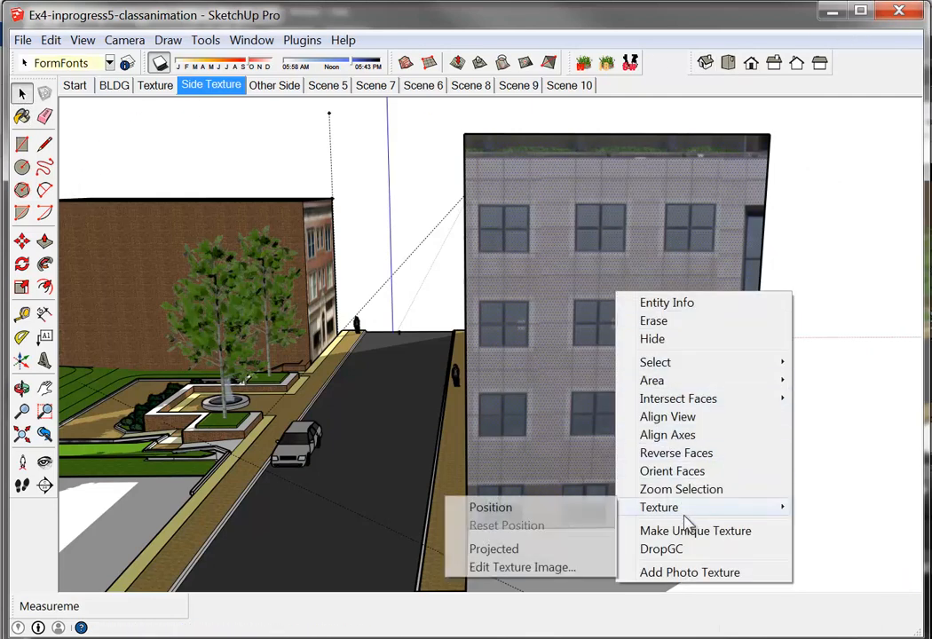
click(550, 511)
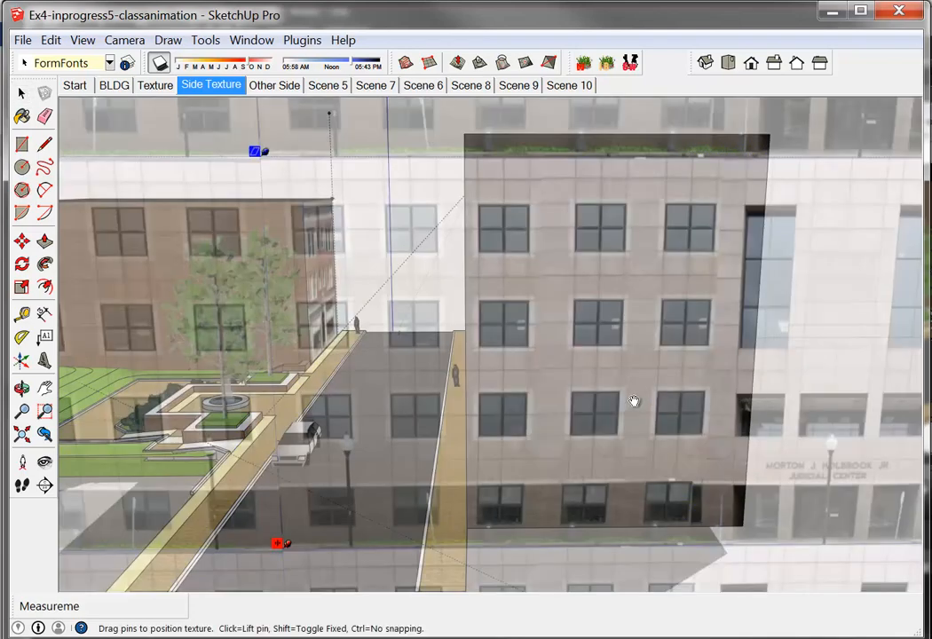
drag(635, 402, 655, 362)
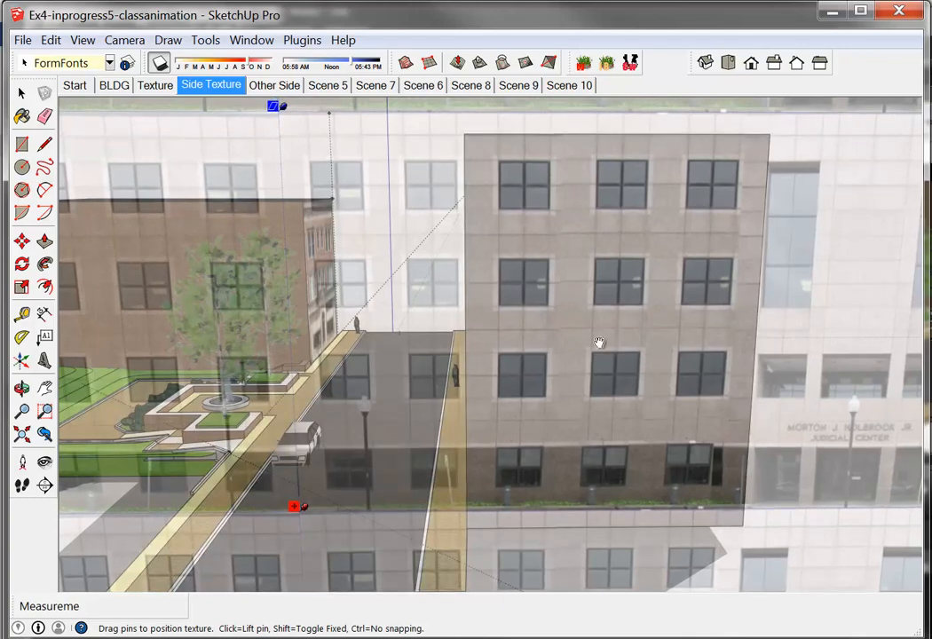
click(21, 93)
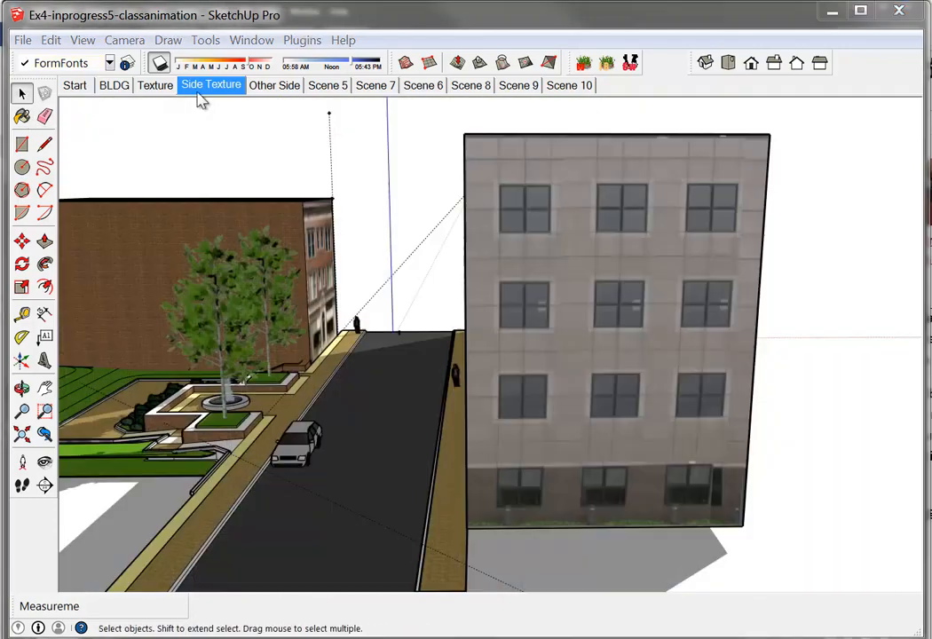
Return to the Texture scene and move the shadow time of day to early morning, near 05:58 AM.
click(157, 89)
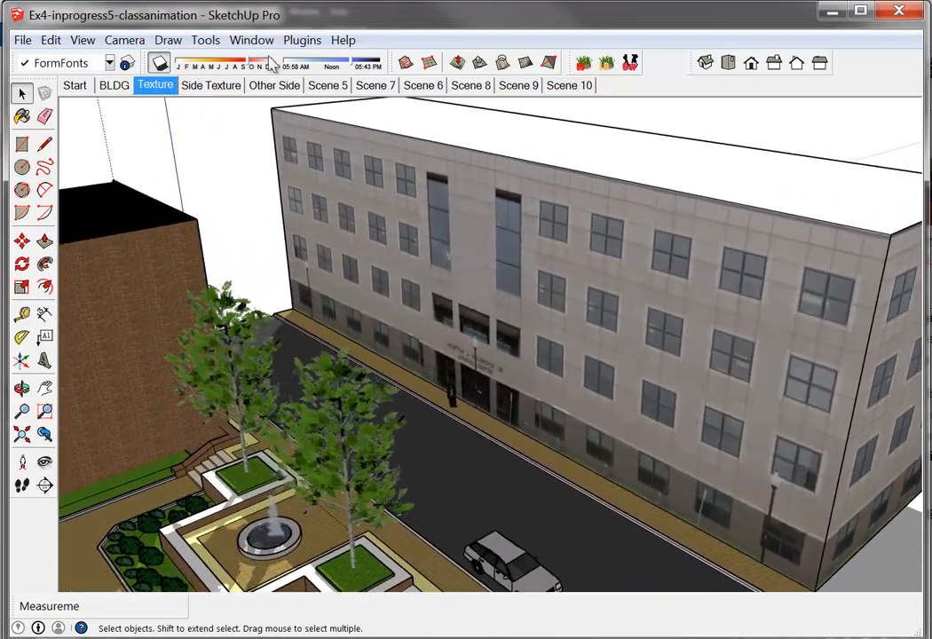
drag(355, 64, 292, 64)
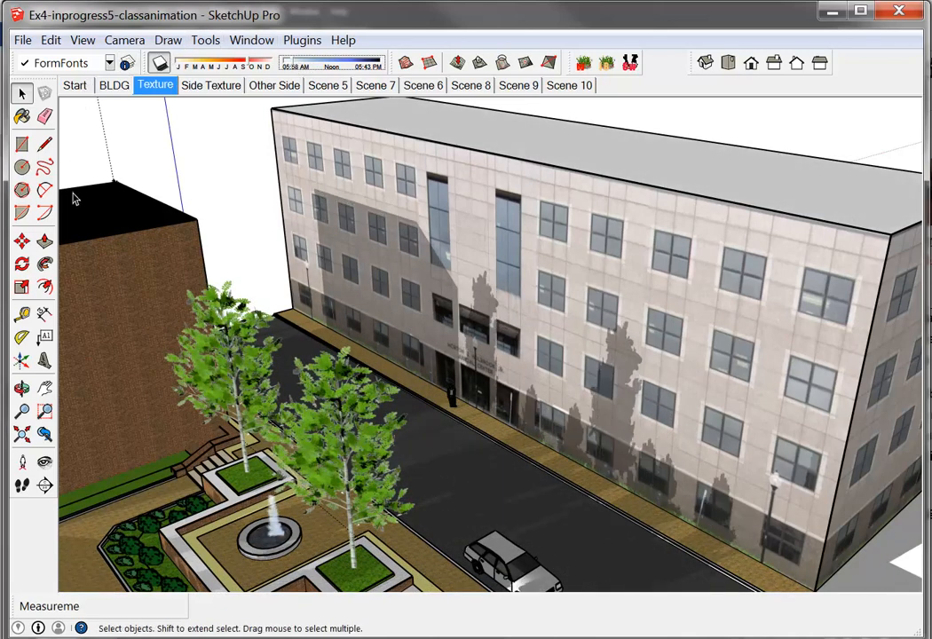